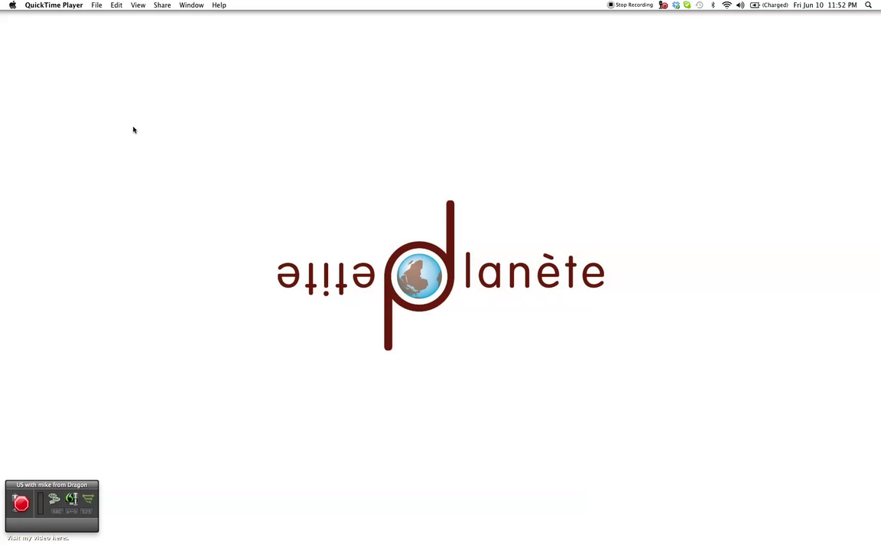
- Launch Microsoft Word and open the recently used document "(mo CO2_China.doc"
mouse_move(403, 543)
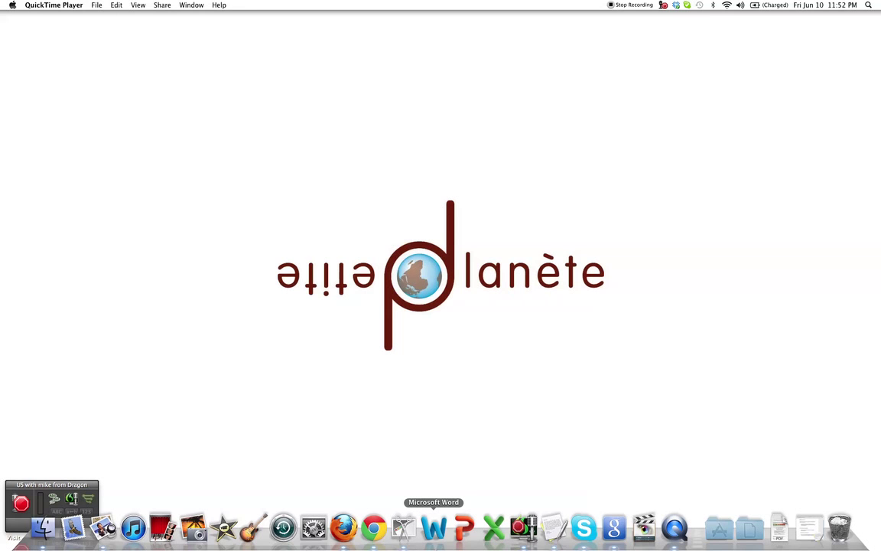
click(433, 528)
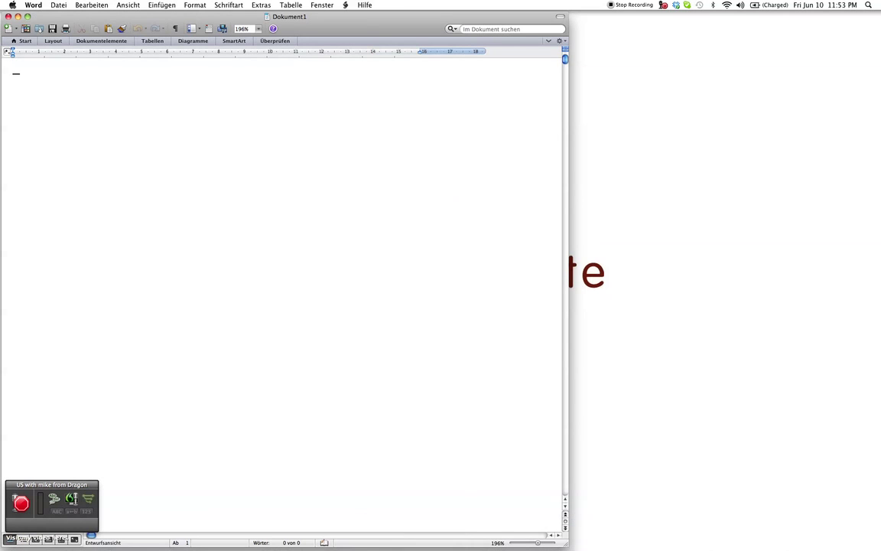
click(61, 5)
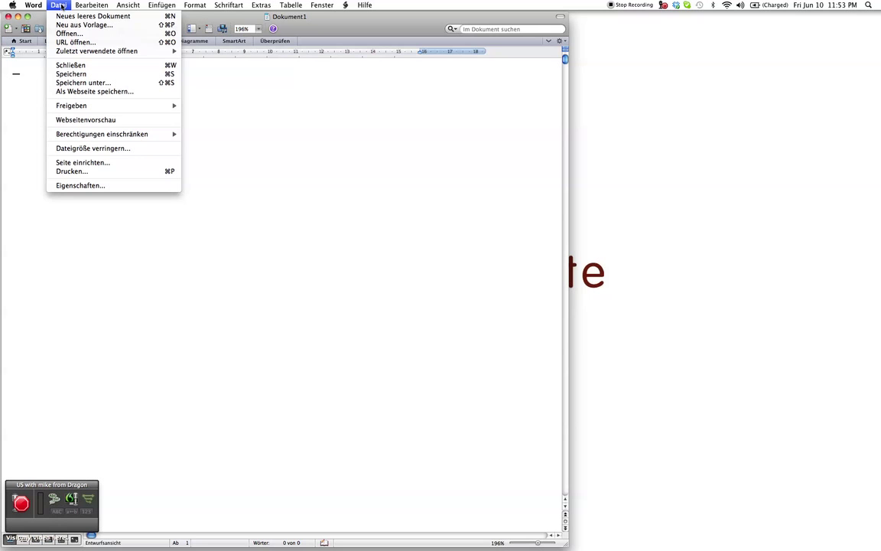
mouse_move(103, 50)
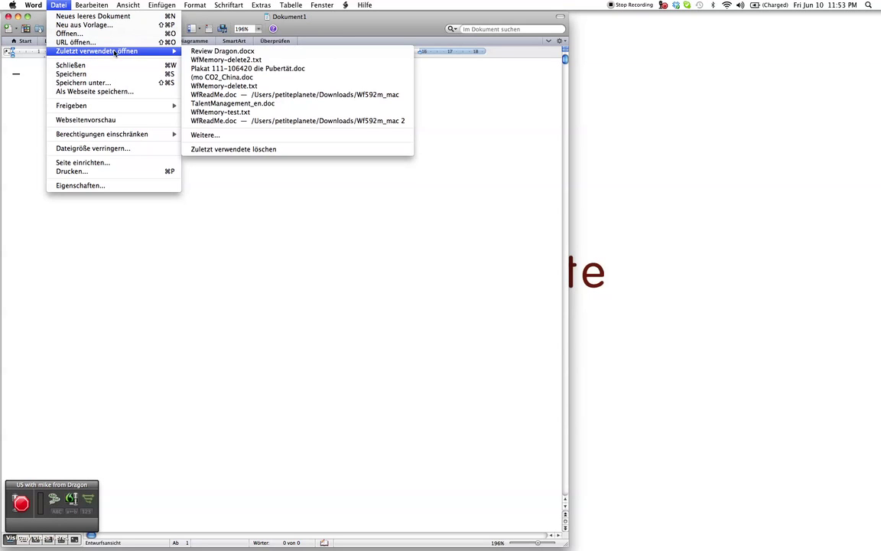
click(208, 78)
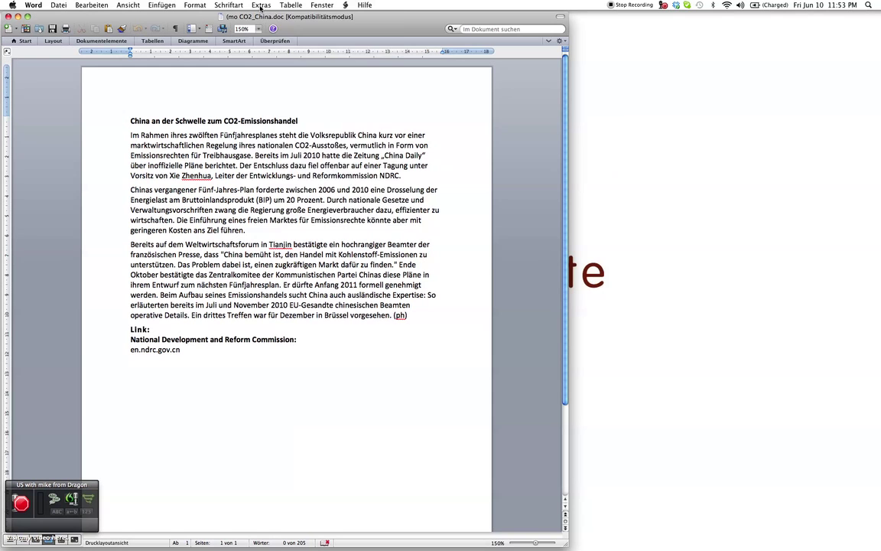
- Load Wordfast.dot as a global template in the document templates and add-ins settings
click(261, 6)
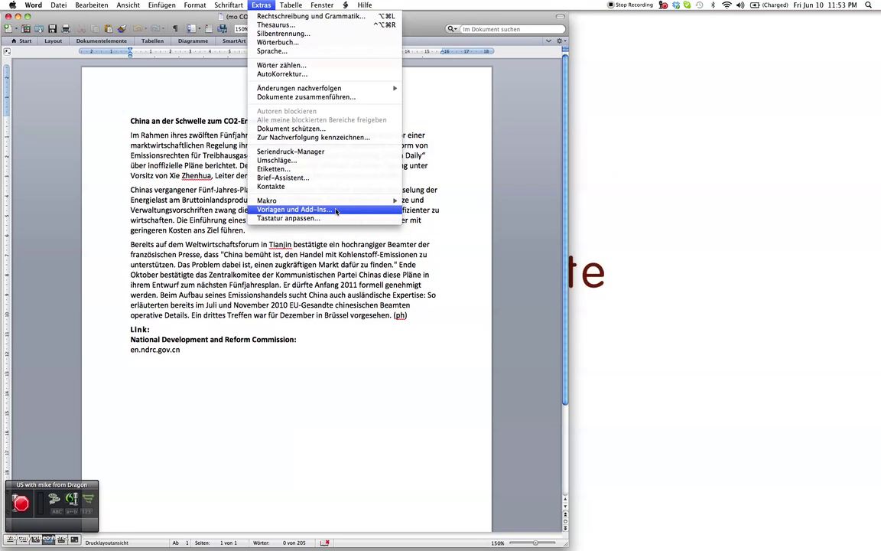
click(336, 210)
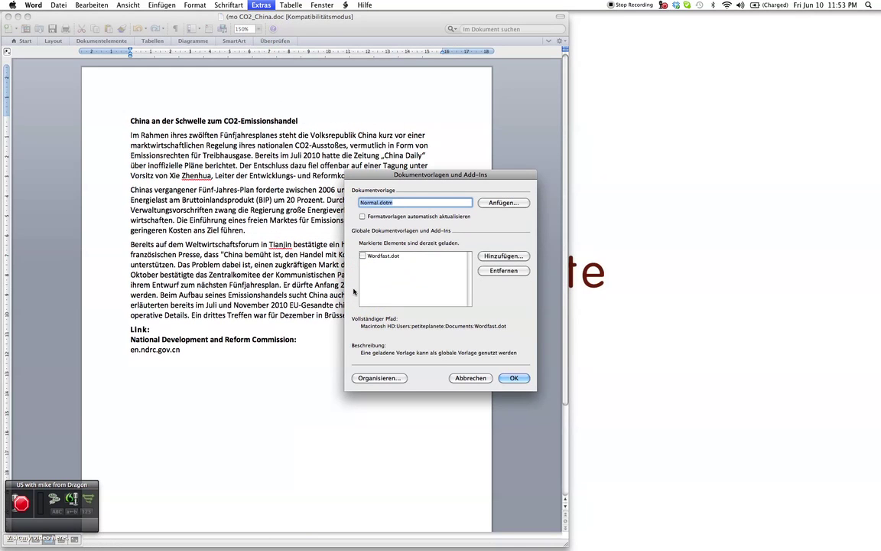
click(363, 255)
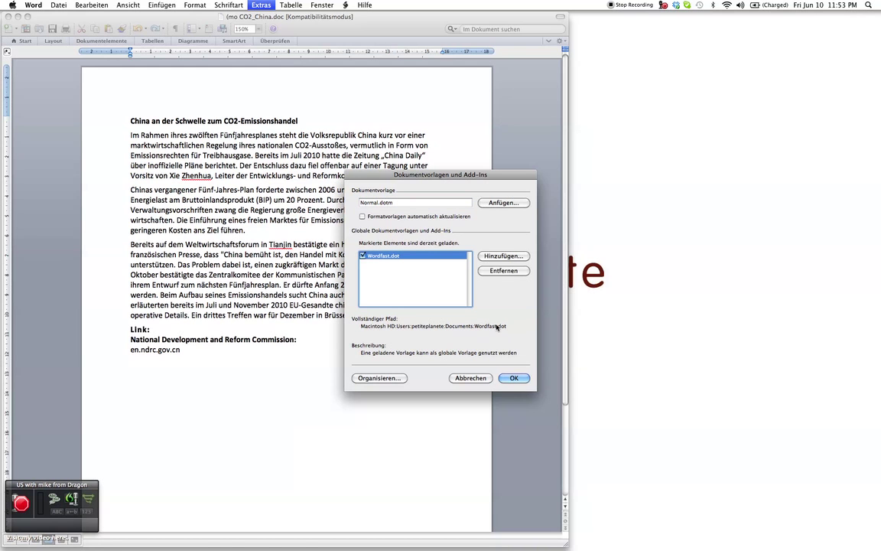
click(505, 378)
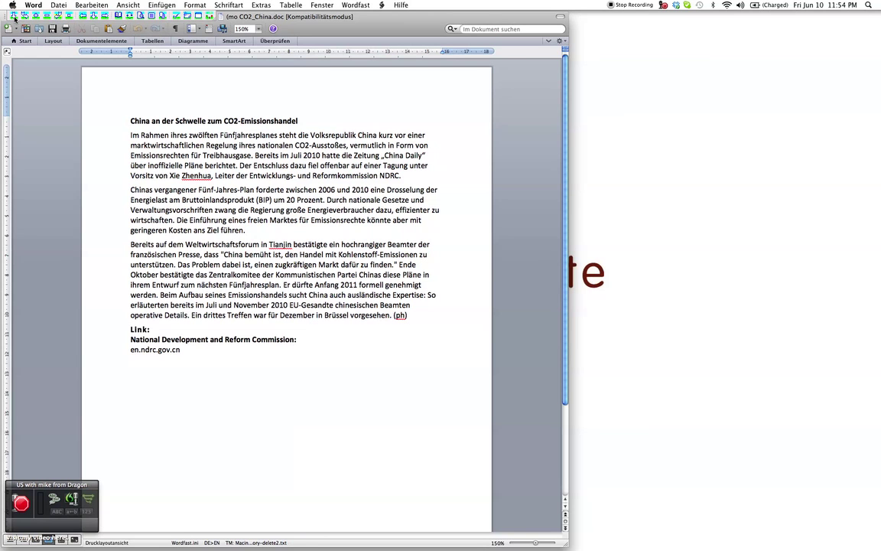
- Open the title segment for translation in draft view and dictate "China about to launch carbon emissions trading" as its translation, stopping the microphone at the end
click(13, 16)
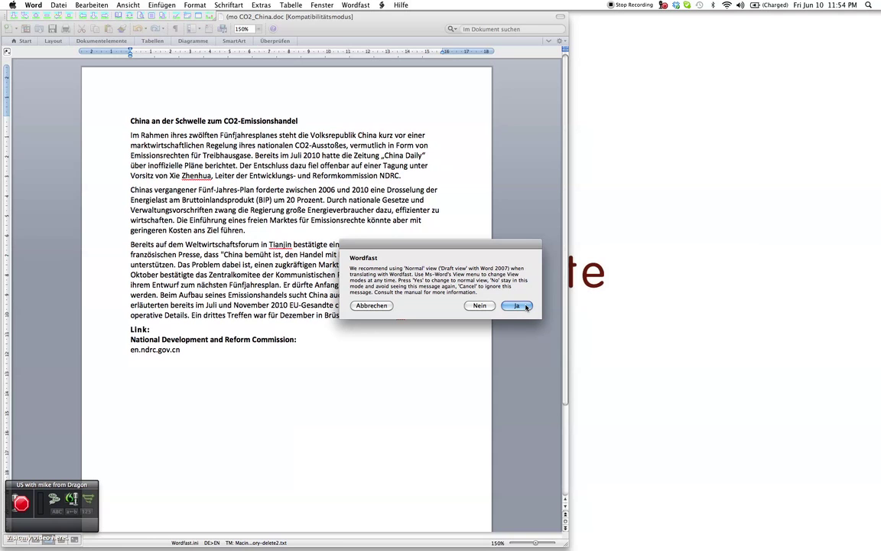
click(526, 306)
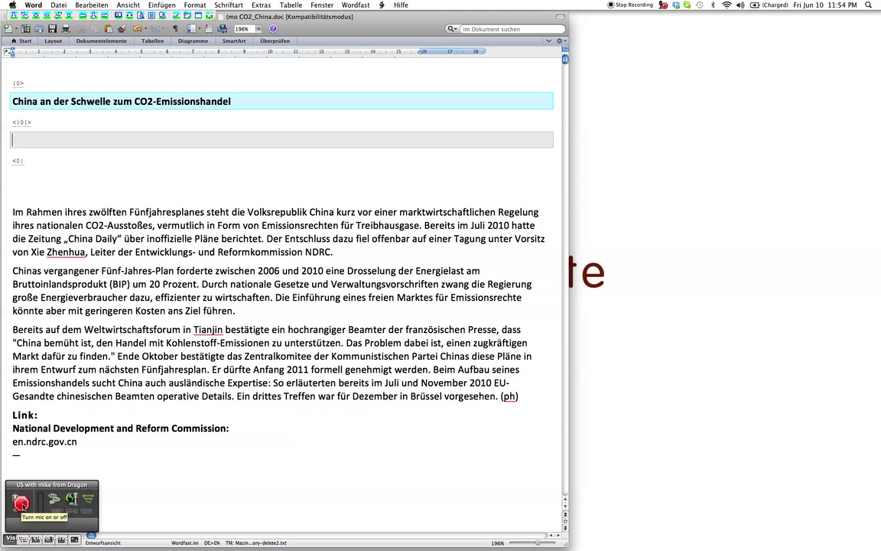
click(22, 505)
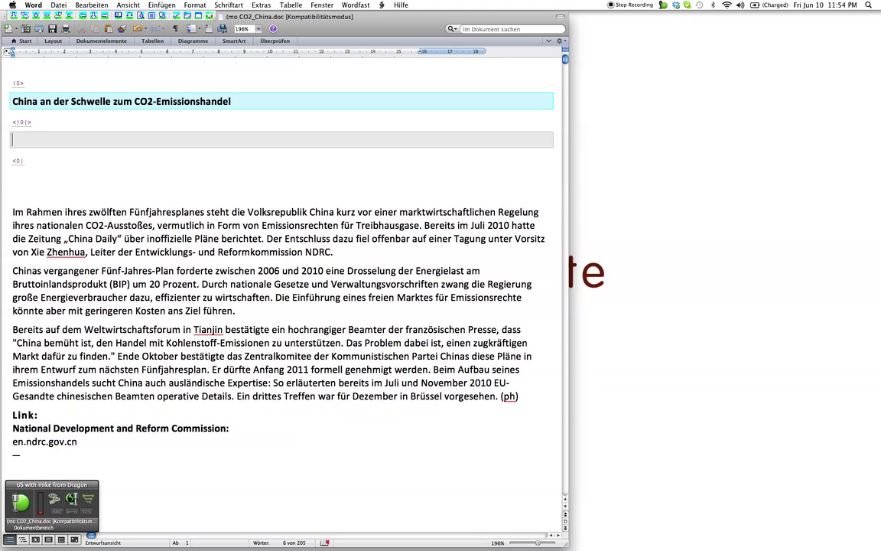
text(China a)
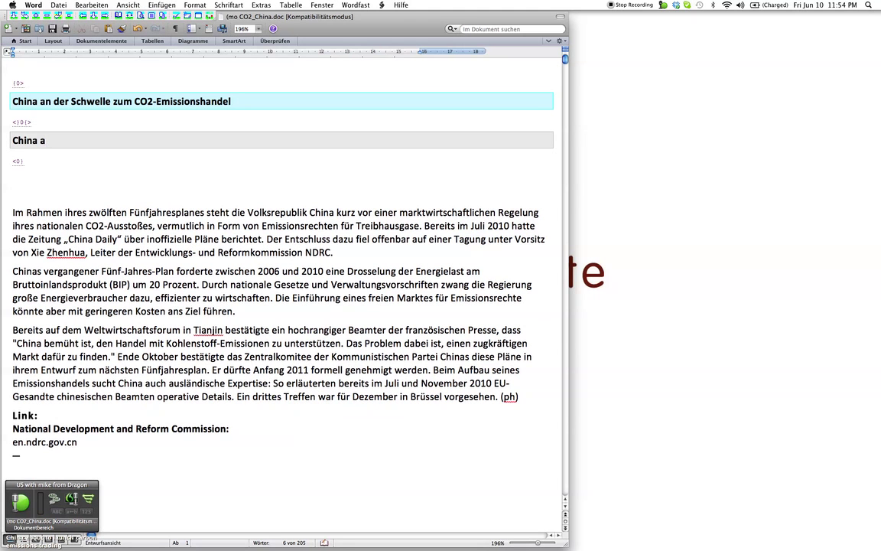
text(bout to launch car)
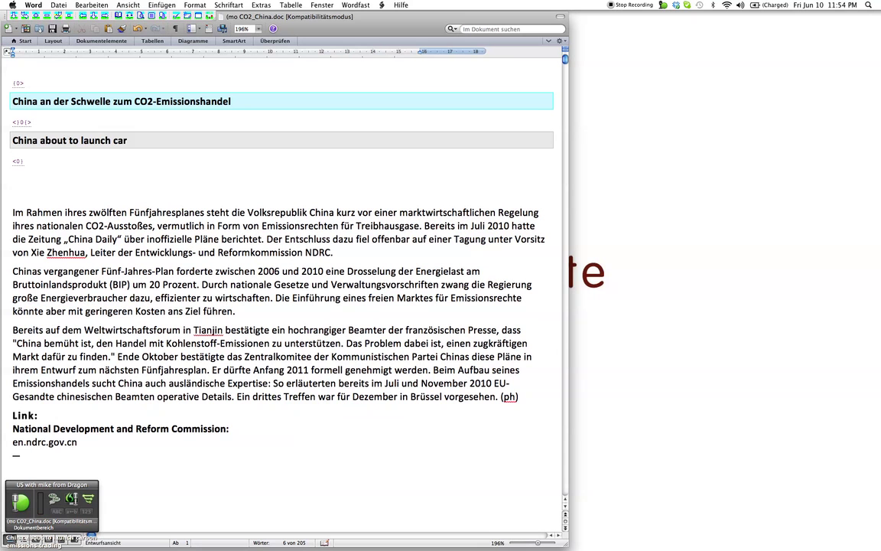
text(bon emissions tradin)
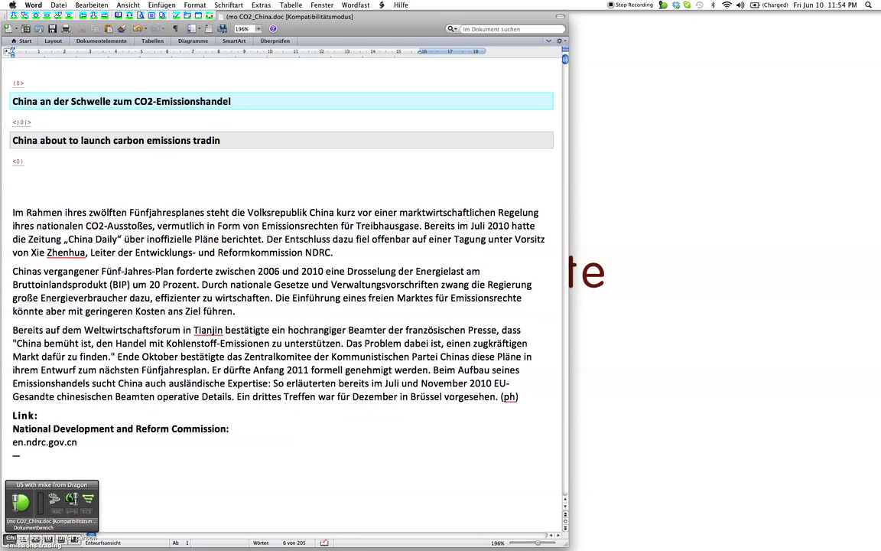
text(g)
click(20, 505)
- Move on to the next segment and dictate "In the course of its 12th five-year plan, People Republic of China"
key(alt+Down)
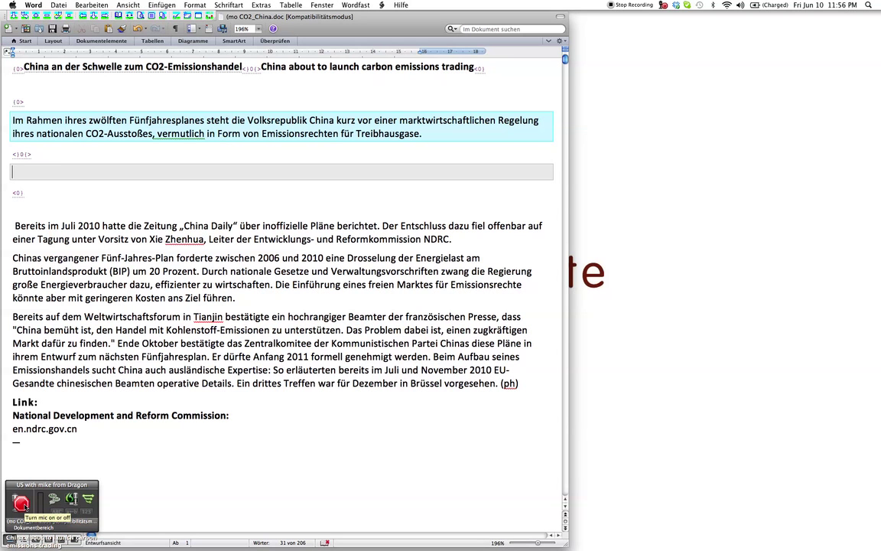
click(21, 504)
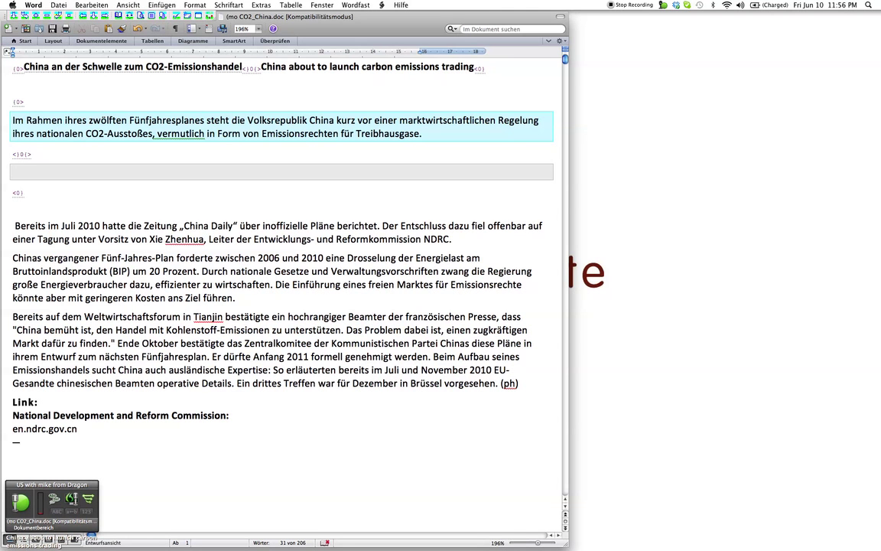
text(In)
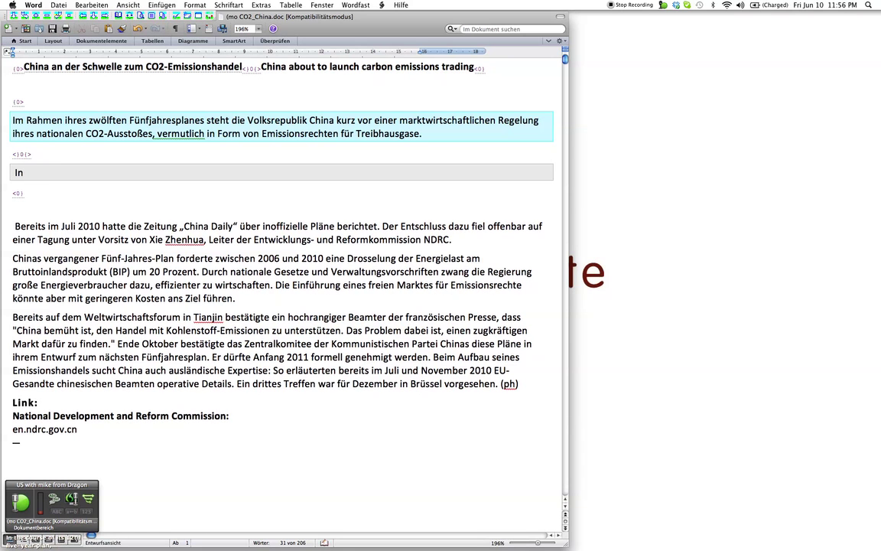
text( the course of its)
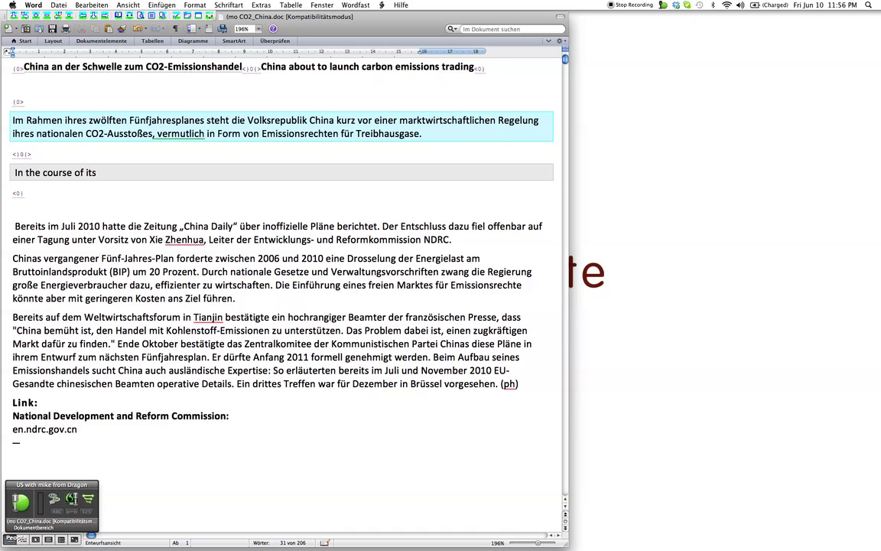
text( 12th five-year plan)
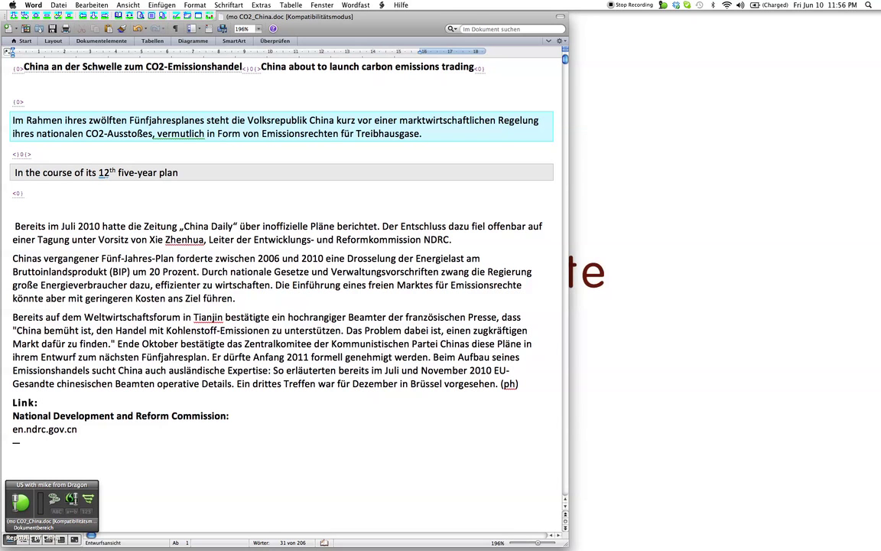
text(, People Republic of China)
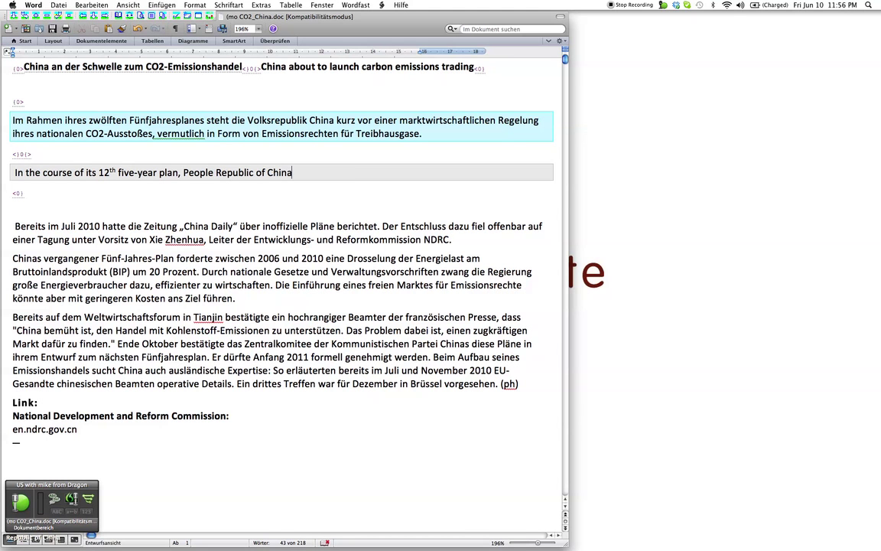
- Continue dictating "is about to launch a market-based framework for its national carbon emissions, probably as a mission rights for greenhouse gases."
text( is about)
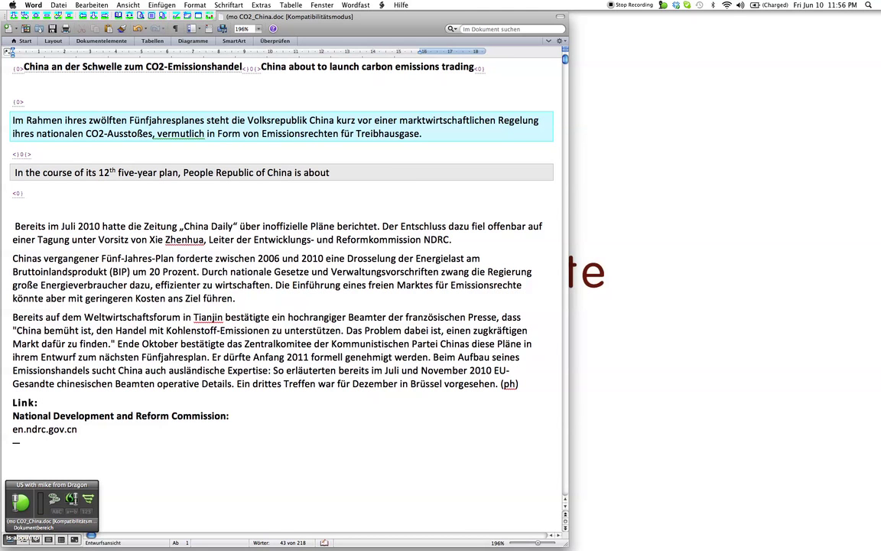
text( to launch a market)
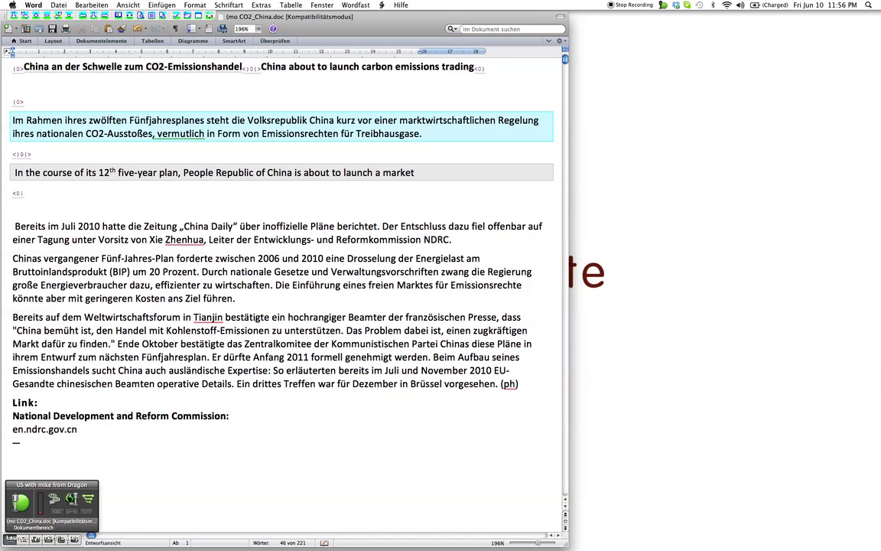
text(-based framework)
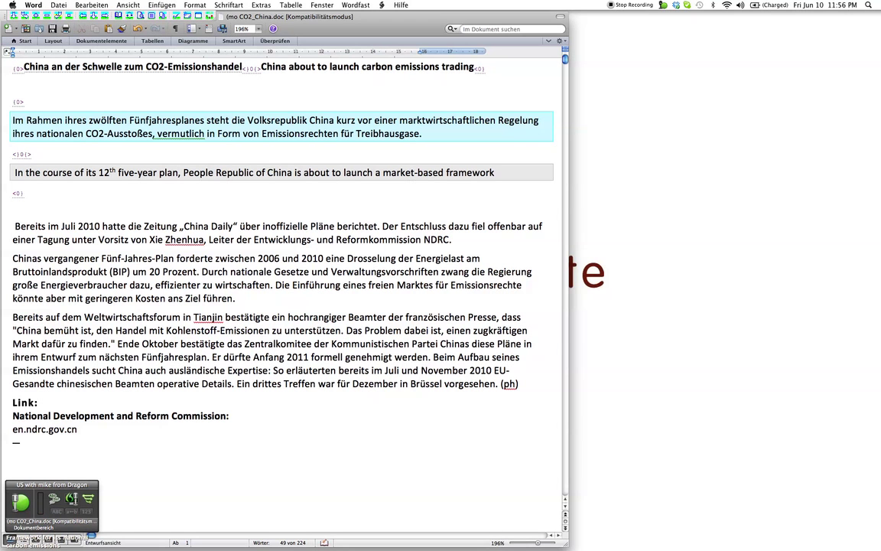
text( for its national car)
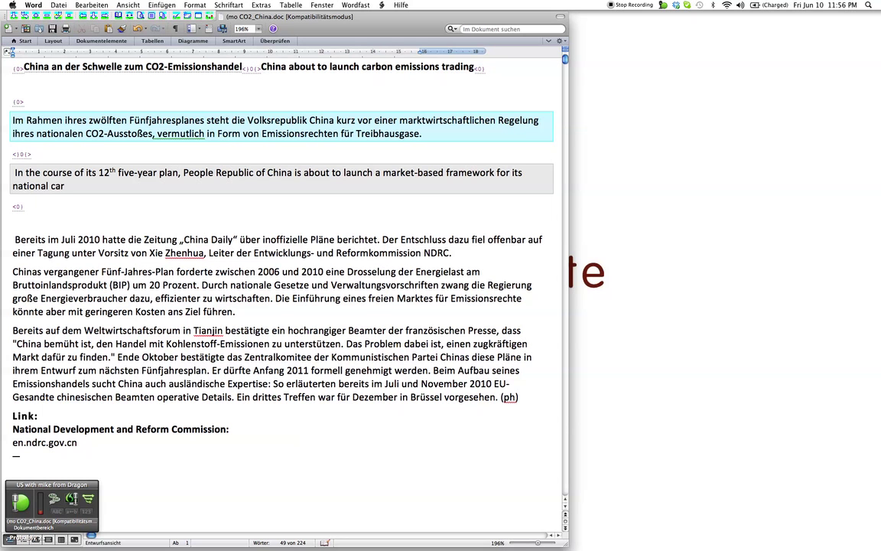
text(bon emissions, probab)
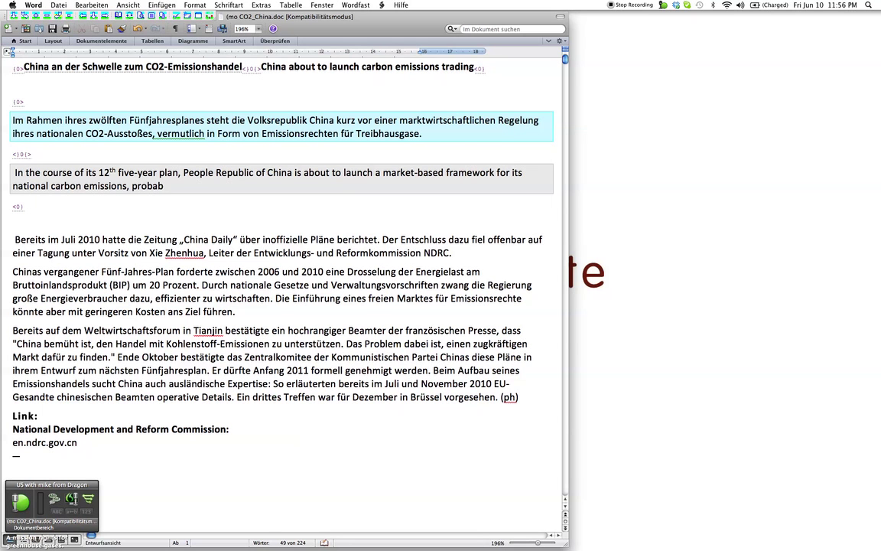
text(ly as a mission rights)
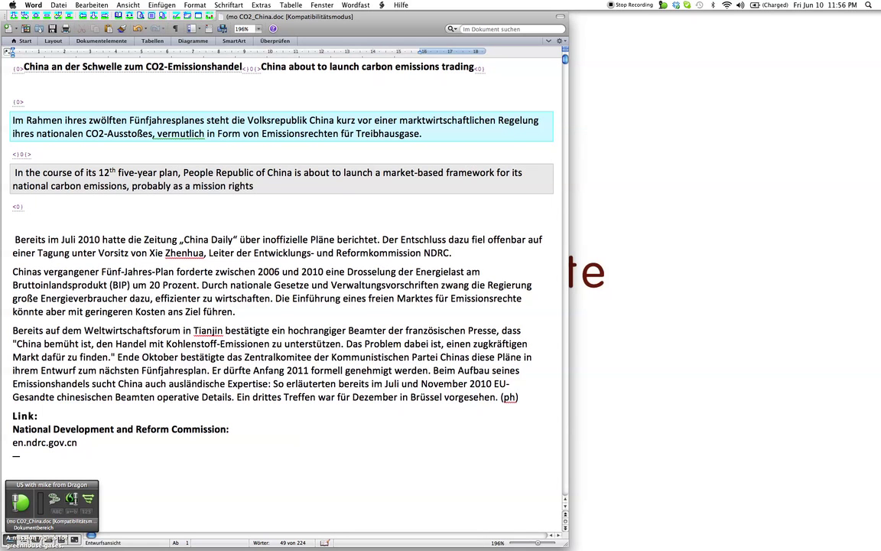
text( for greenhouse gases.)
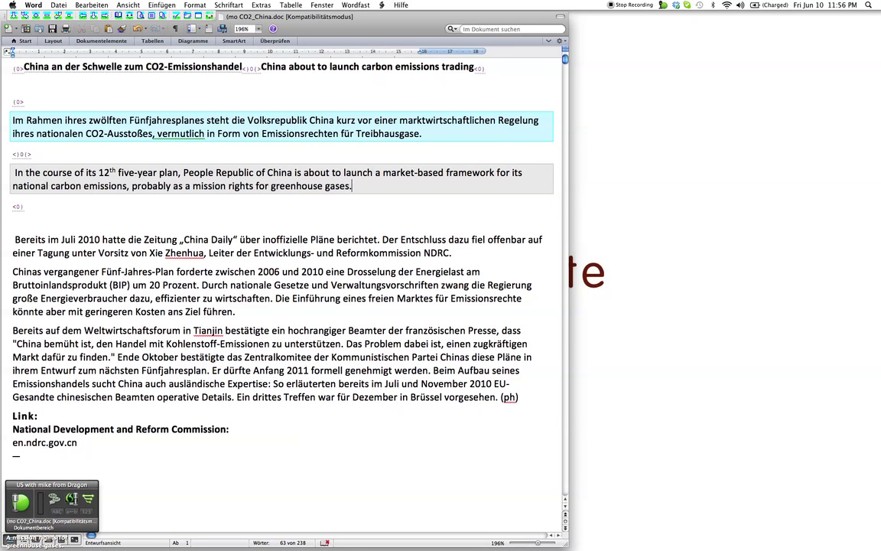
- Replace "People" with "the People's" before "Republic of China" by dictation and turn off the microphone
double_click(197, 173)
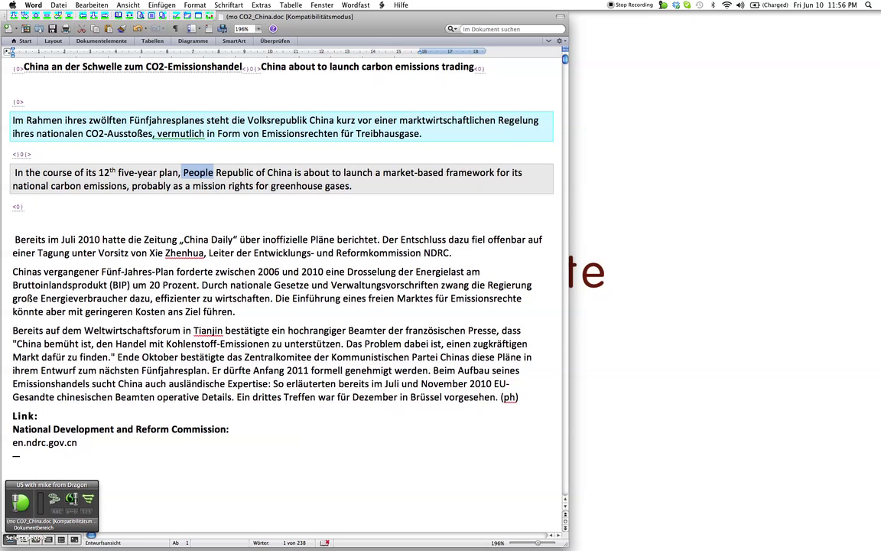
text(the People)
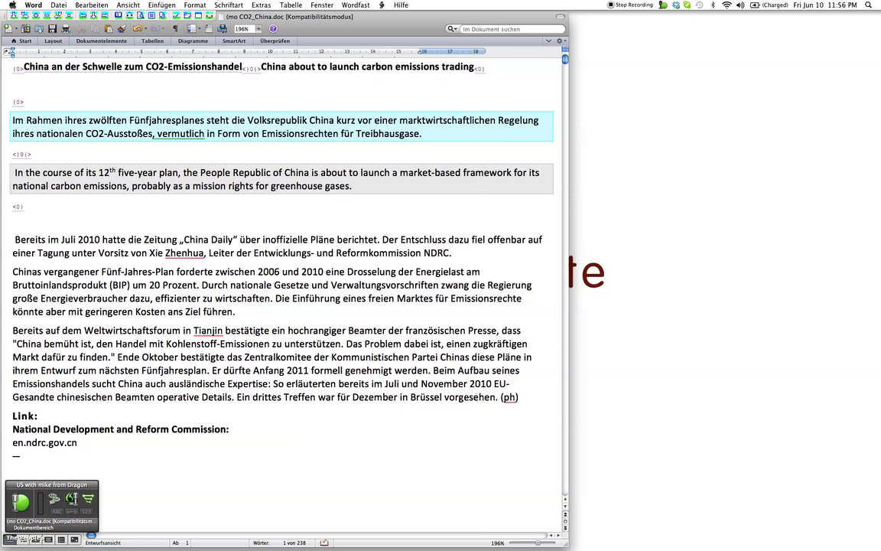
text('s)
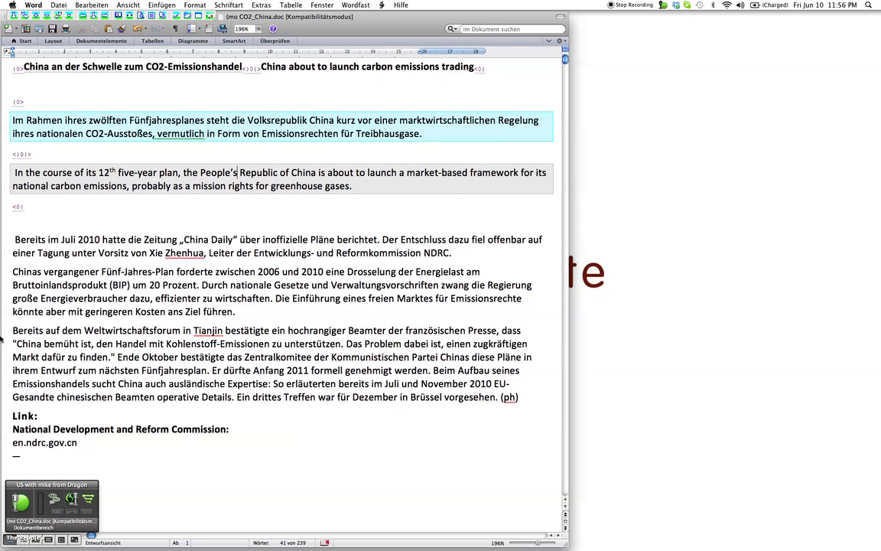
click(23, 503)
- Replace "12th" with "twelfth" before "five-year plan" in the translated segment
click(215, 186)
key(BackSpace)
key(BackSpace)
key(BackSpace)
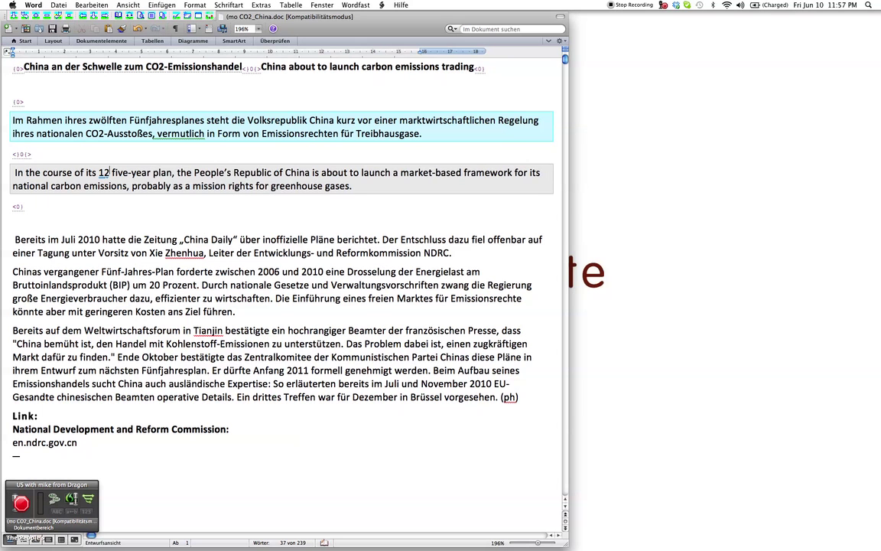
key(BackSpace)
key(BackSpace)
text(twel)
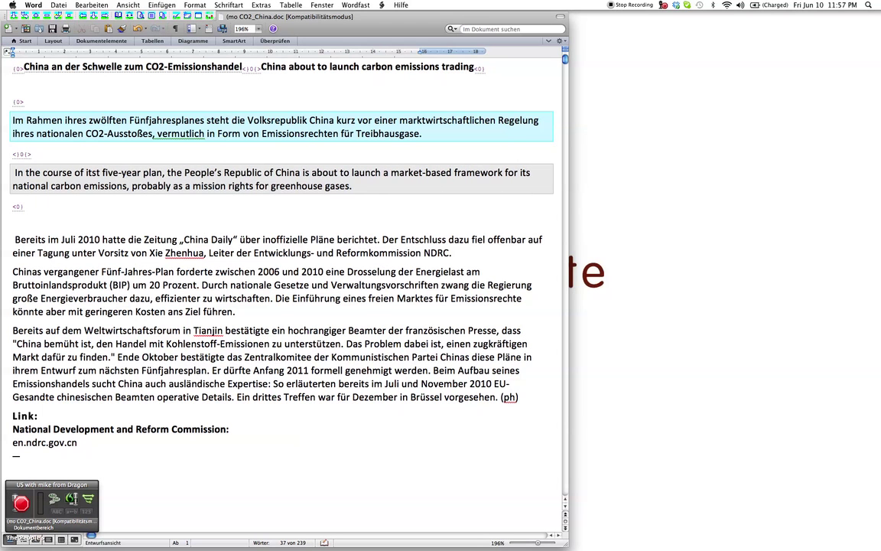
text(fth)
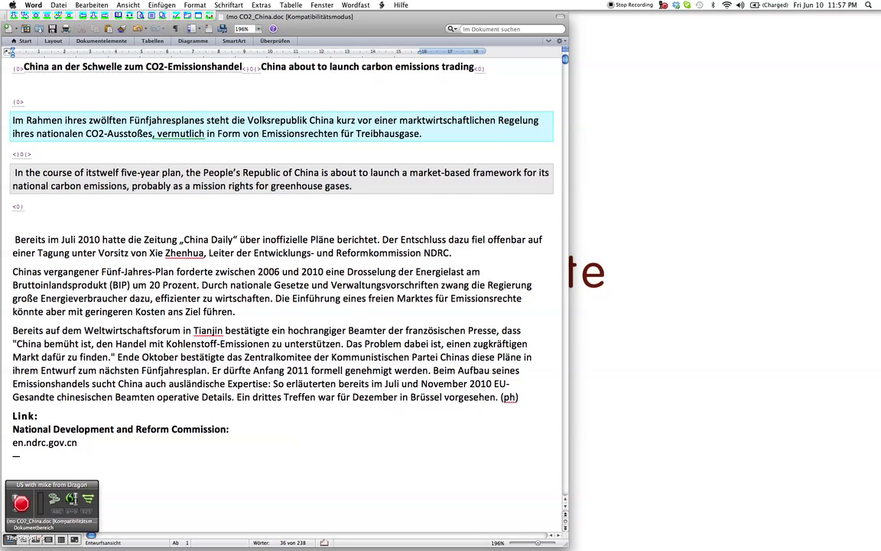
- Insert the missing space between "its" and "twelfth" in the translated segment
key(Left)
key(Left)
key(Left)
key(Left)
key(Left)
key(Left)
key(Left)
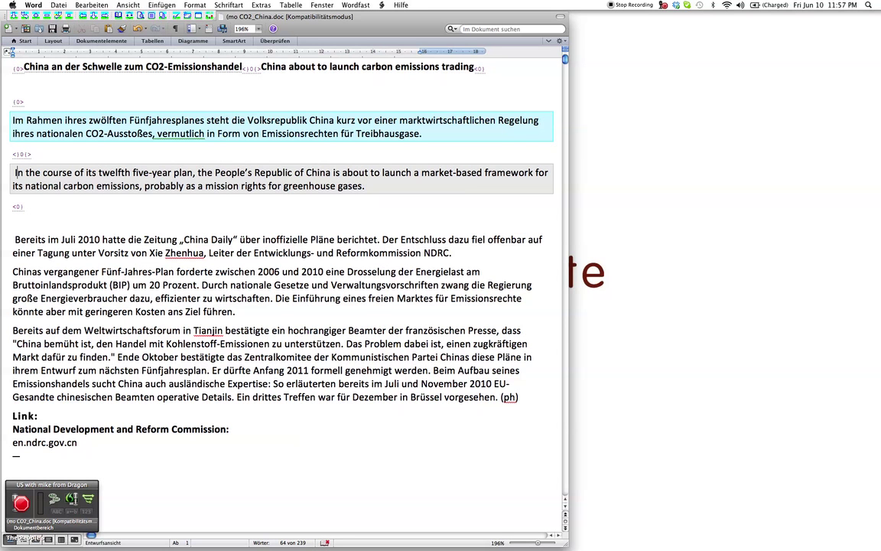
- Remove the extra space before "In the course" in the translated segment, commit it and open the next segment
click(15, 172)
key(BackSpace)
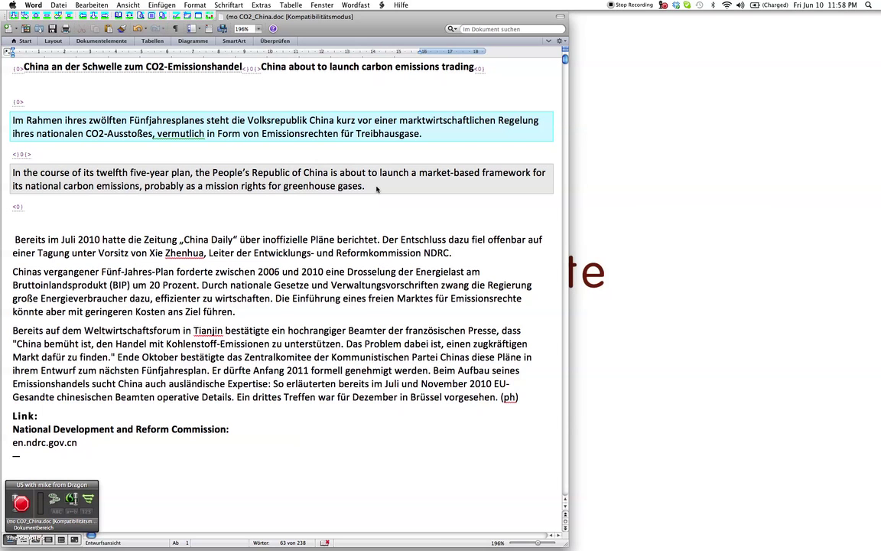
key(alt+Down)
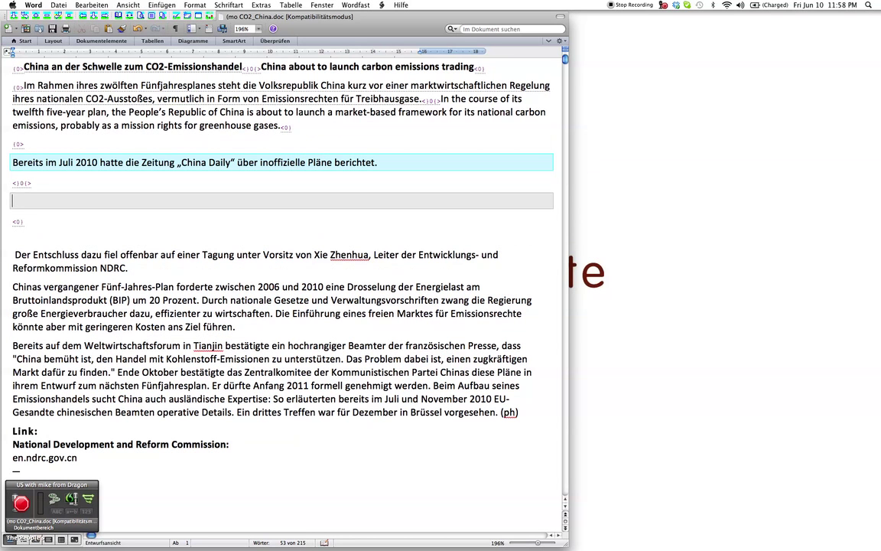
- Dictate "In July 2010, China Daily reported on the unofficial plans." as the translation, commit it and open the next segment
click(22, 504)
text(In July 2010,)
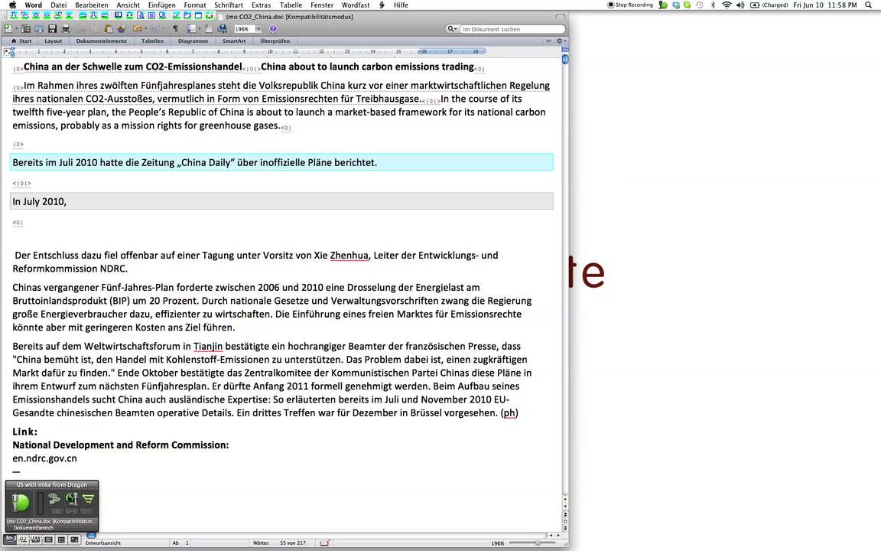
text(China Daily)
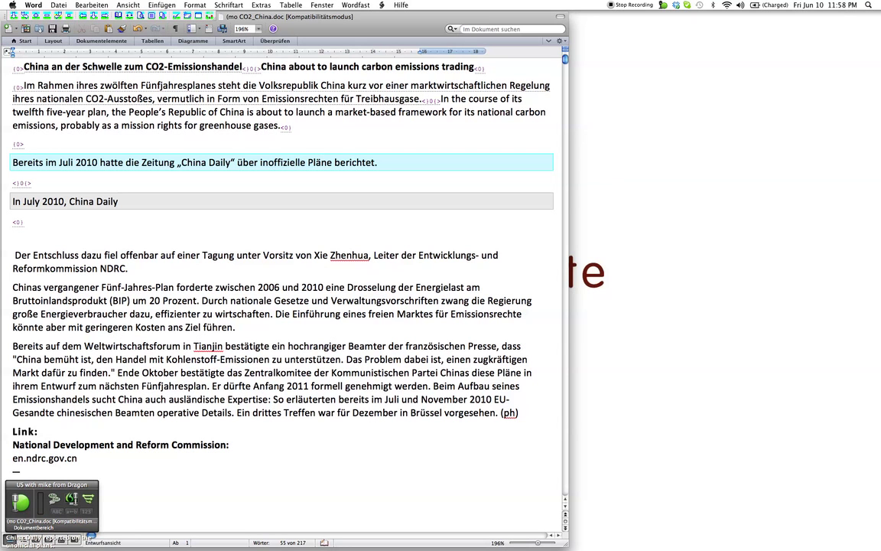
text( reported on)
text(the unofficia)
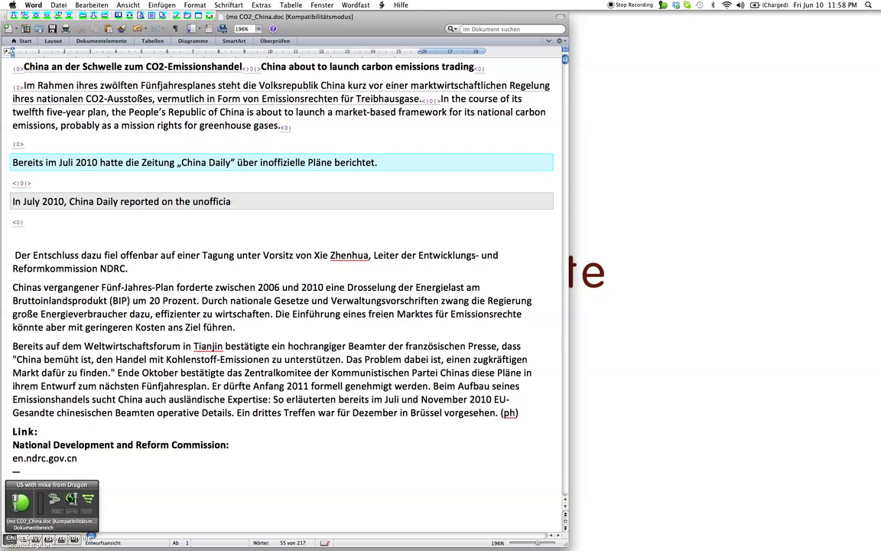
text(l plans.)
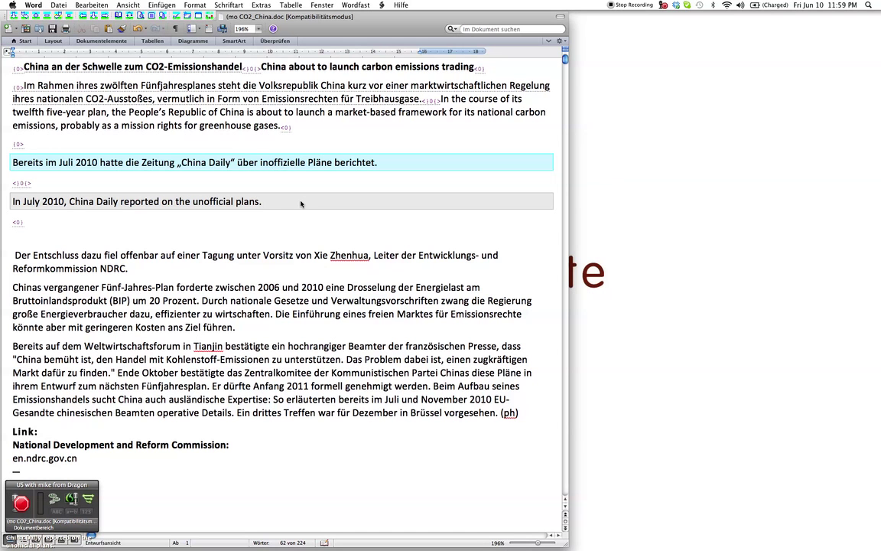
key(alt+Down)
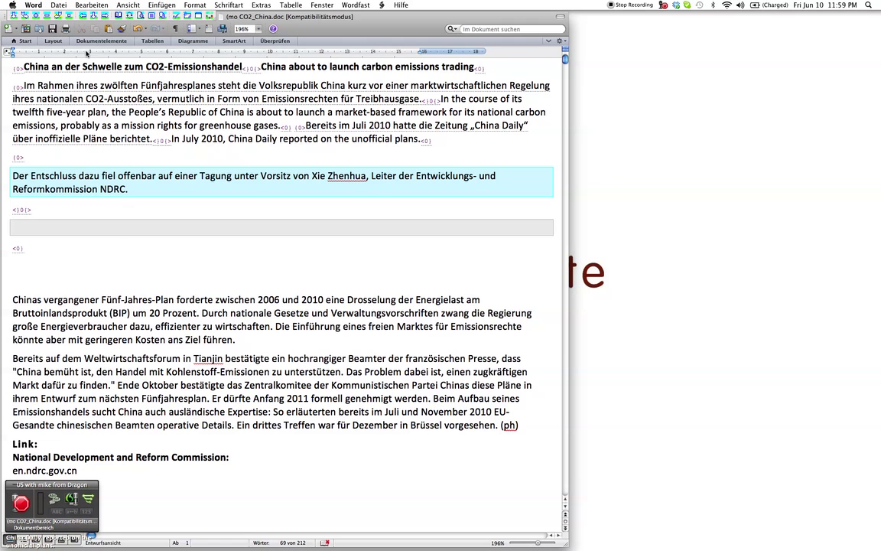
- Copy the German source sentence into the empty target segment and delete its words from "Der Entschluss" through "Vorsitz von"
click(24, 15)
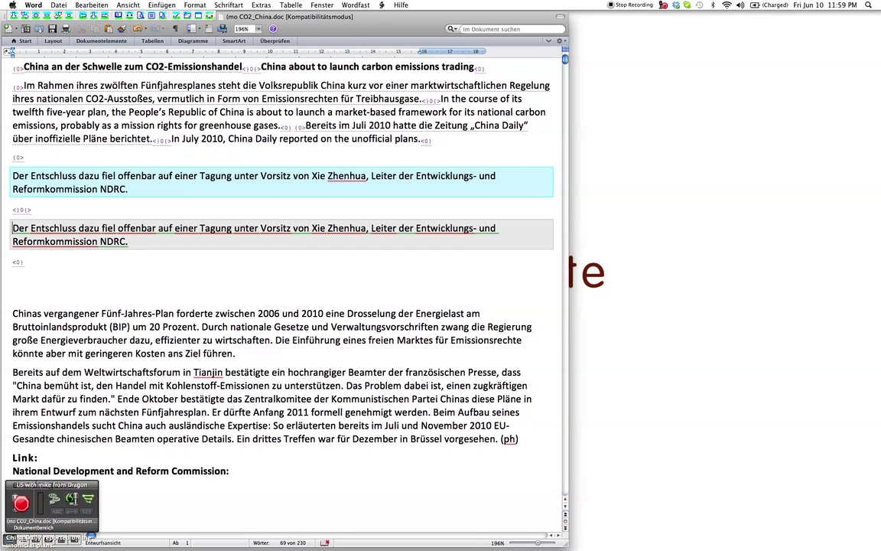
key(shift+alt+Right)
key(shift+alt+Right)
key(shift+alt+Right)
key(shift+alt+Right)
key(shift+alt+Right)
key(shift+alt+Right)
key(shift+alt+Right)
key(shift+alt+Right)
key(shift+alt+Right)
key(shift+alt+Right)
key(shift+alt+Right)
key(shift+alt+Right)
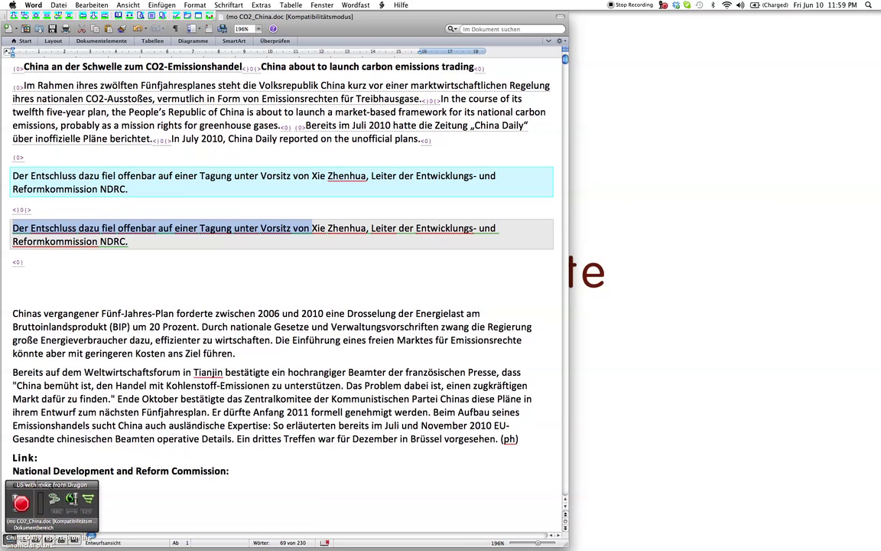
key(BackSpace)
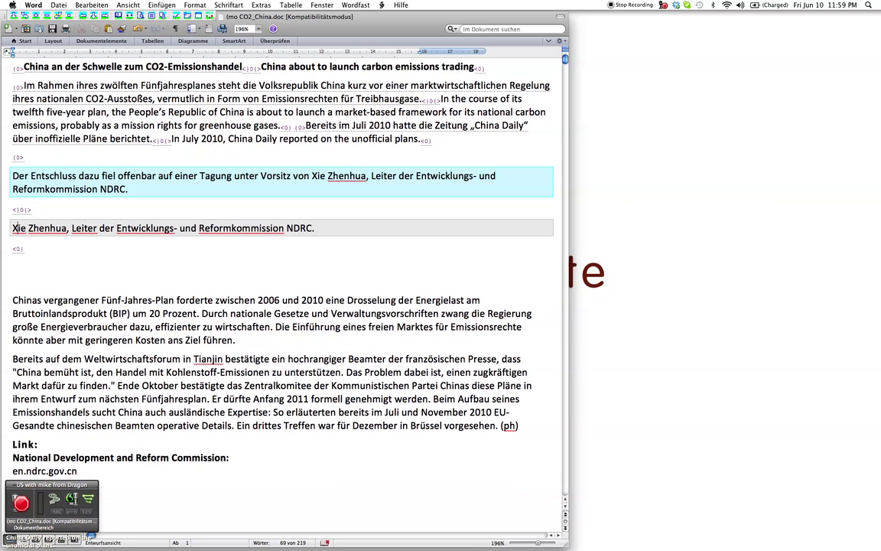
- Delete ", Leiter der Entwicklungs- und Reformkommission" from the target segment, keeping the person's name and "NDRC"
key(alt+Right)
key(alt+Right)
key(shift+alt+Right)
key(shift+alt+Right)
key(shift+alt+Right)
key(shift+alt+Right)
key(shift+alt+Right)
key(shift+alt+Right)
key(shift+alt+Right)
key(shift+alt+Right)
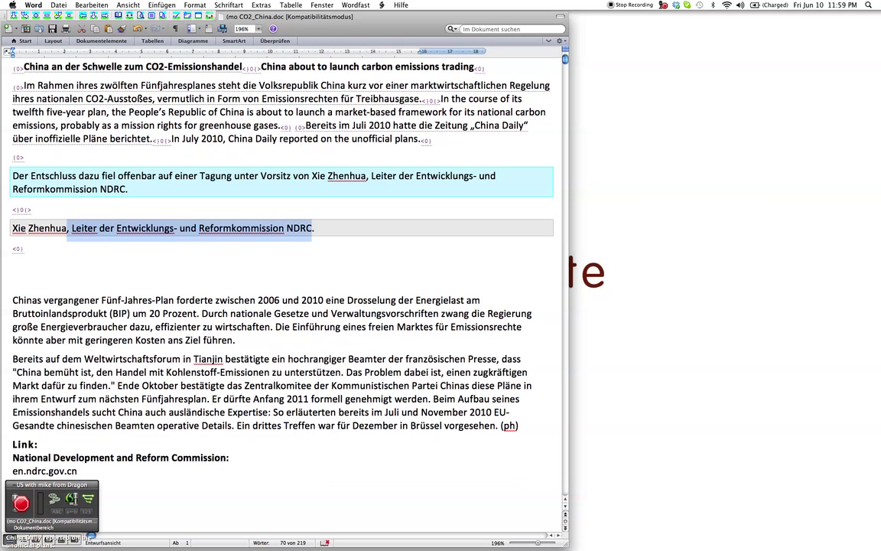
key(shift+alt+Left)
key(BackSpace)
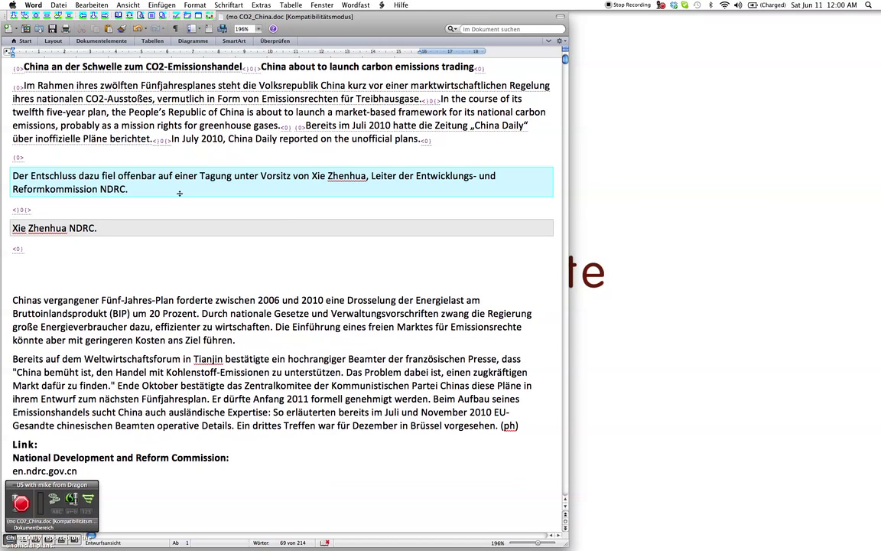
- Turn on the microphone and dictate "The resolution was apparently reached at a meeting directed by" before the person's name
click(22, 503)
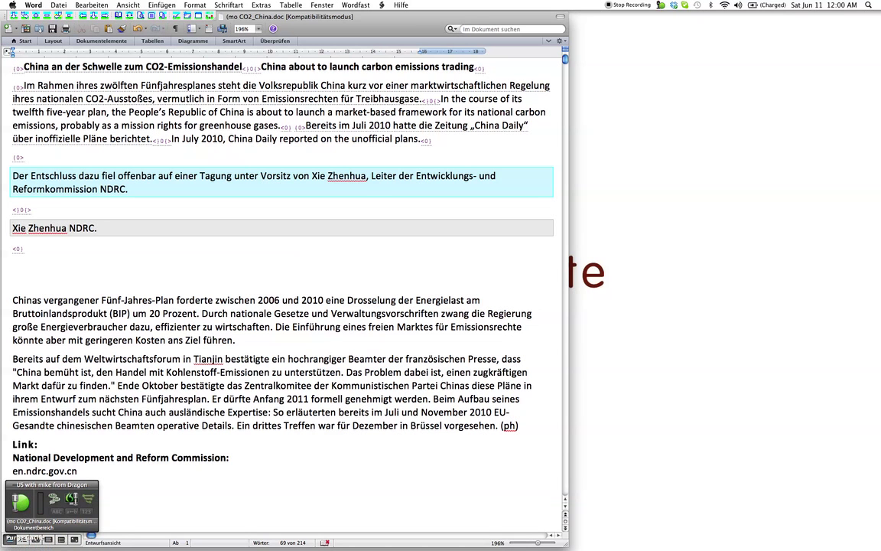
text(The resol)
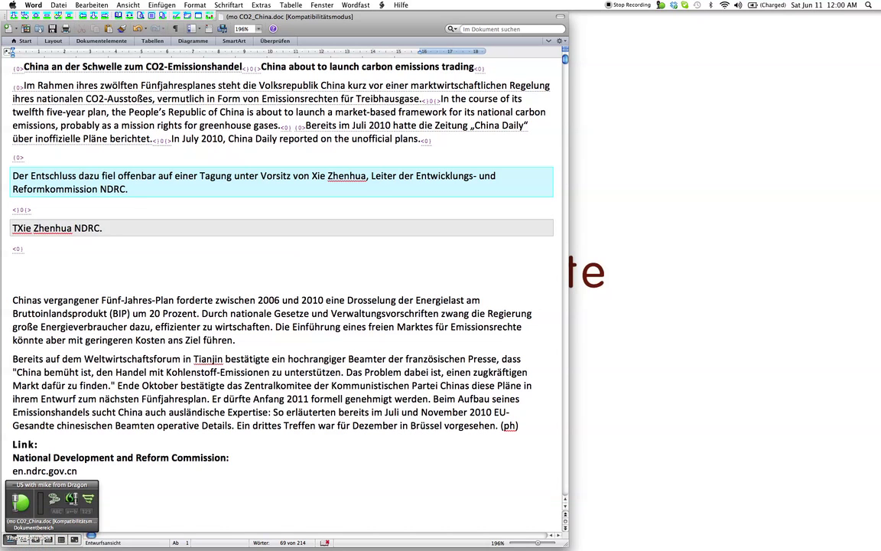
text(ution was apparent)
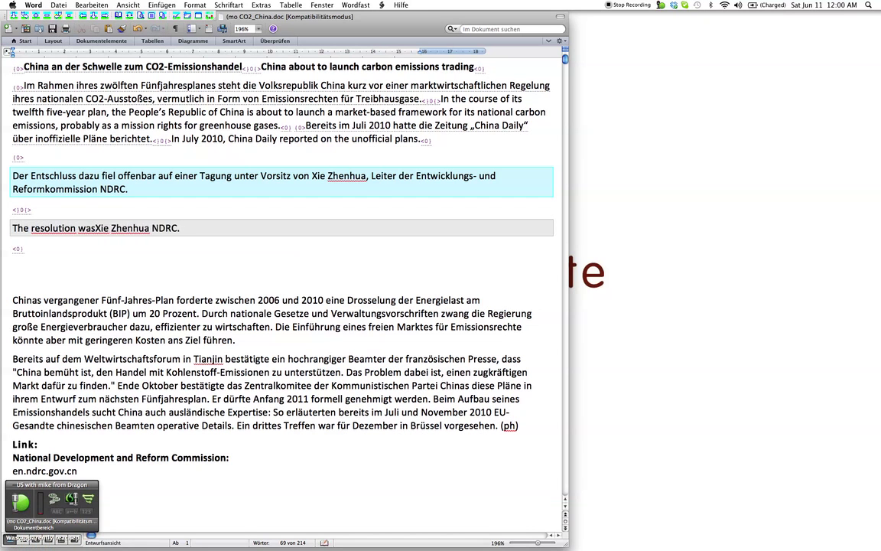
text(ly reached at a meet)
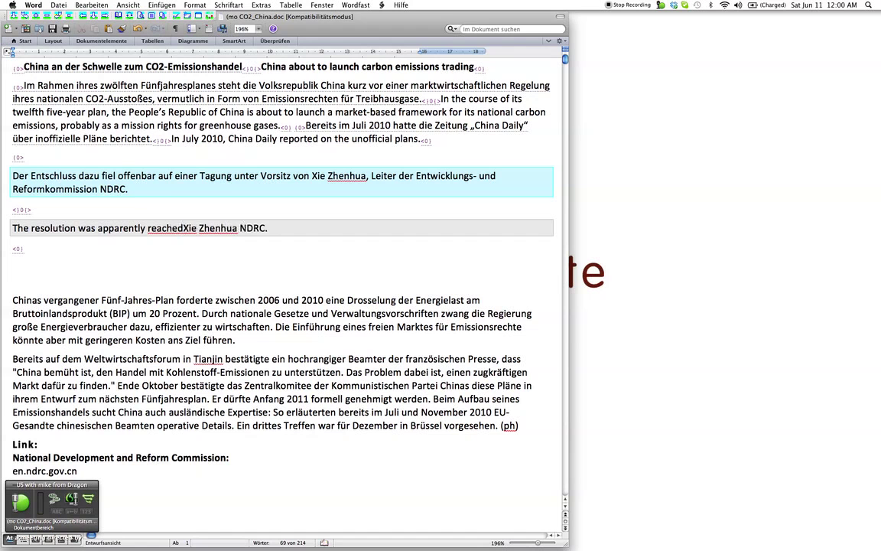
text(ing directed by)
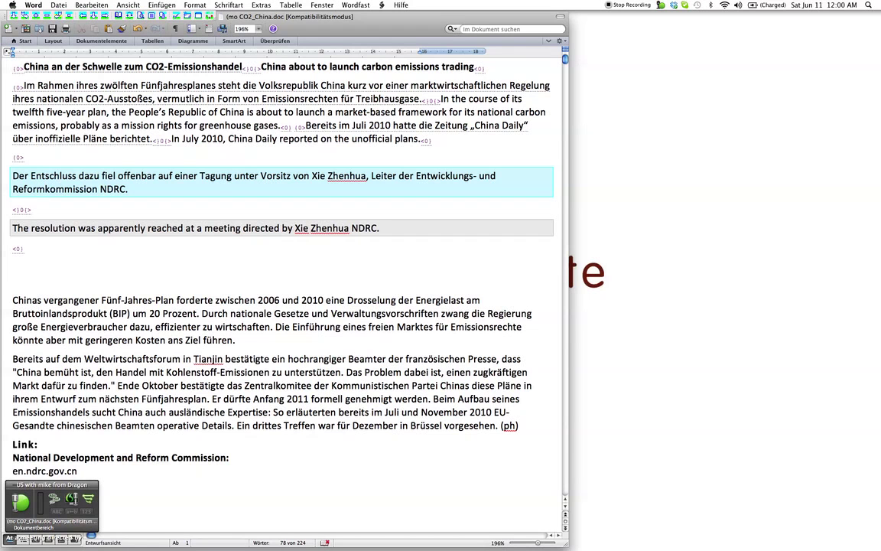
- Dictate ", director of the development and Reform commission" between the person's name and "NDRC"
click(350, 228)
text(, director of )
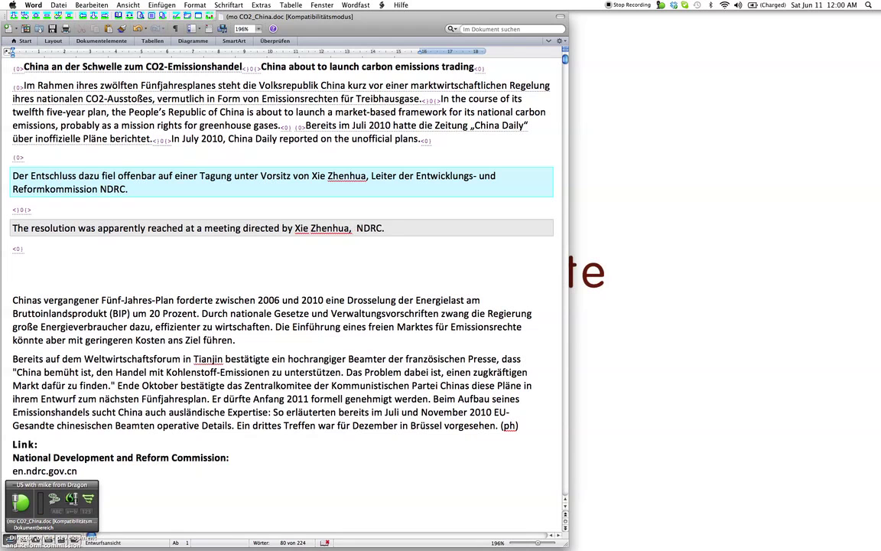
text(the development and Re)
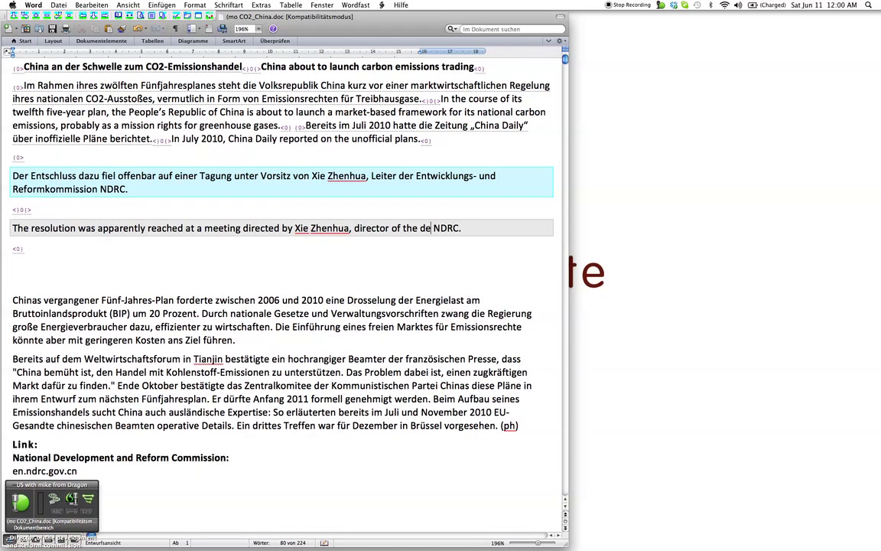
text(form commission)
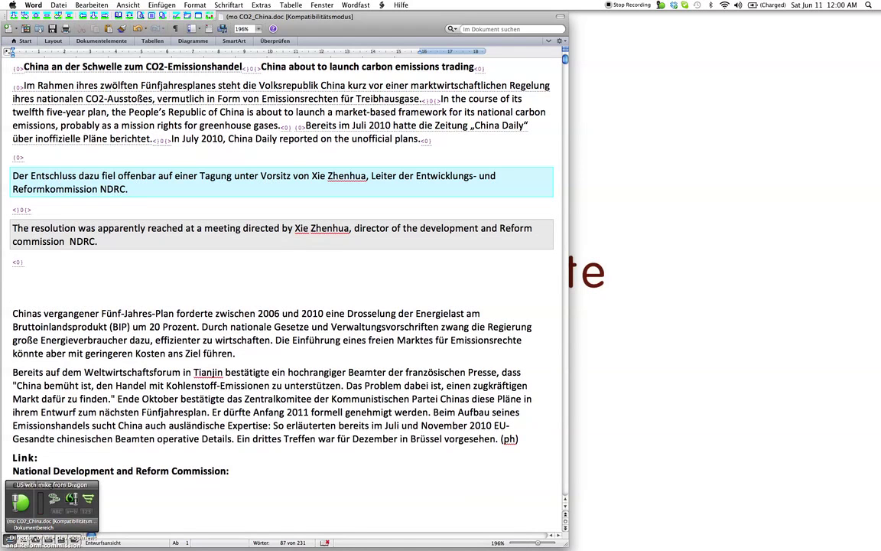
- Replace the capitalised "Reform" before "commission" with lowercase "reform" by dictation
key(shift+alt+Left)
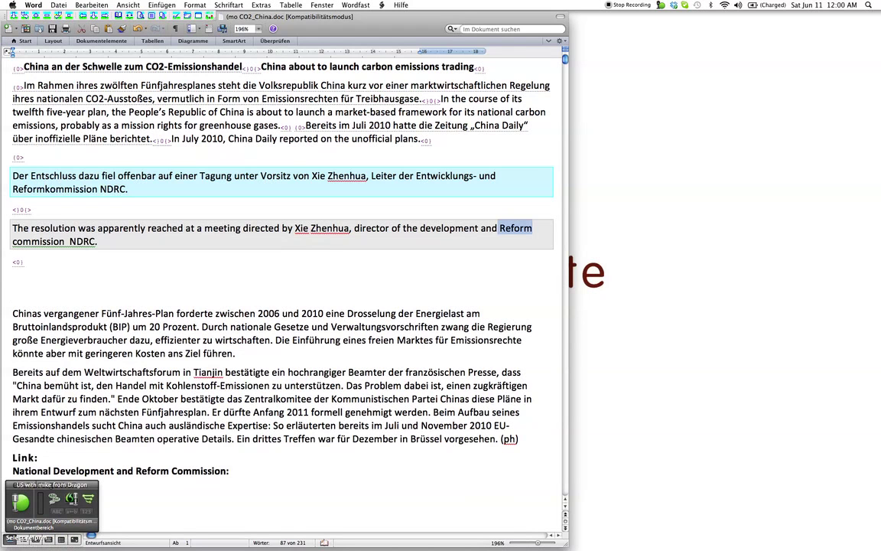
key(Delete)
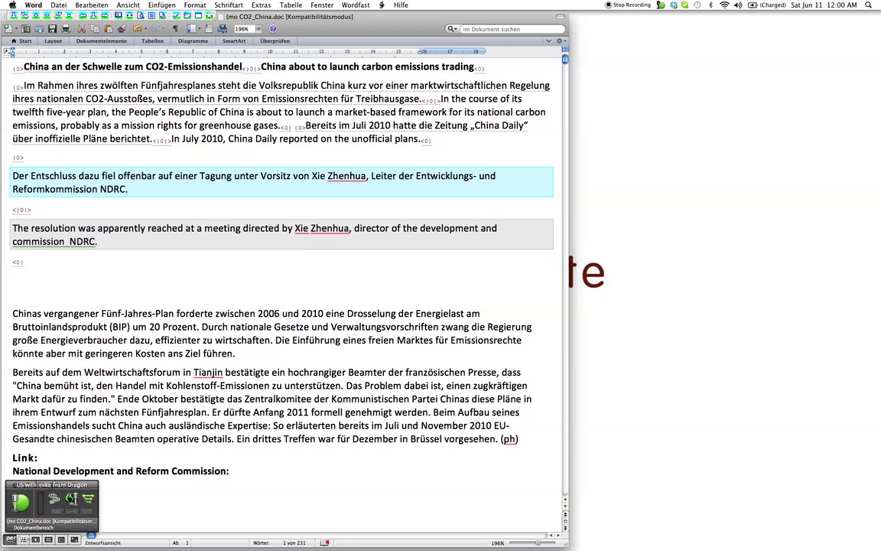
text(perform)
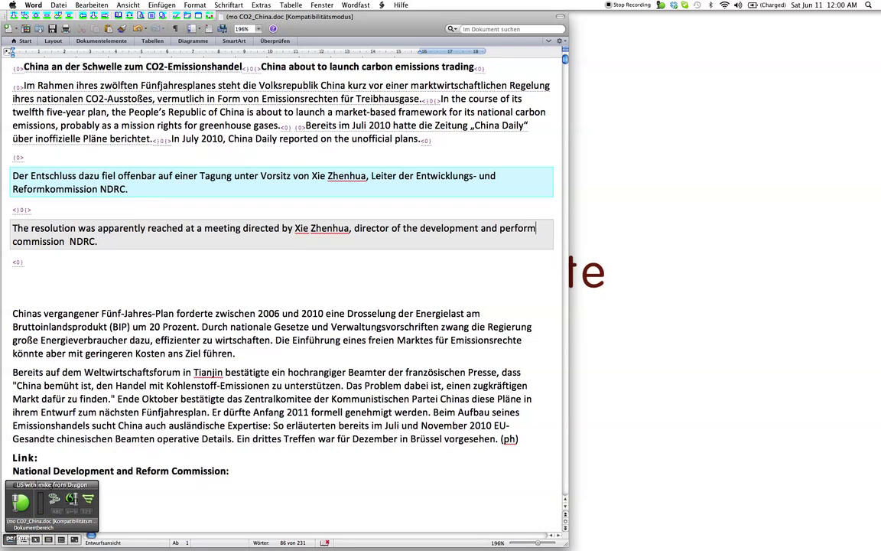
key(shift+alt+Left)
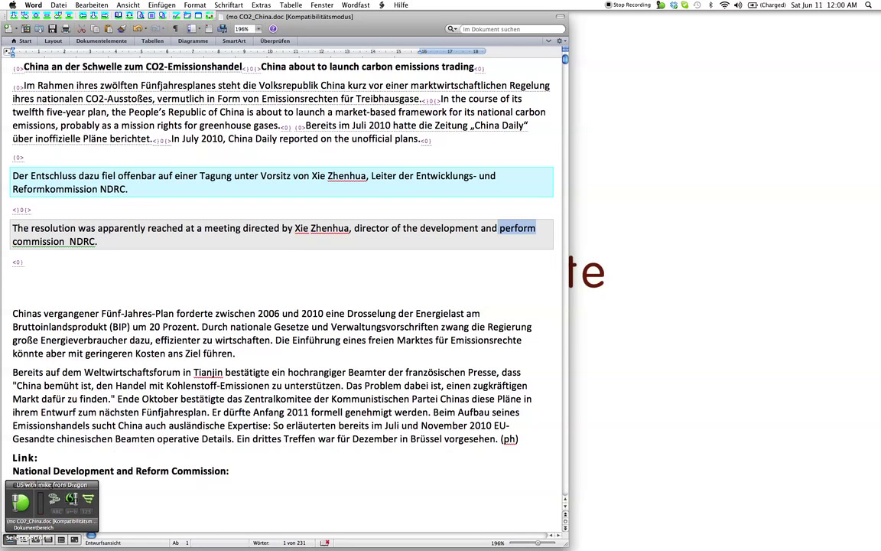
key(Delete)
text(reform)
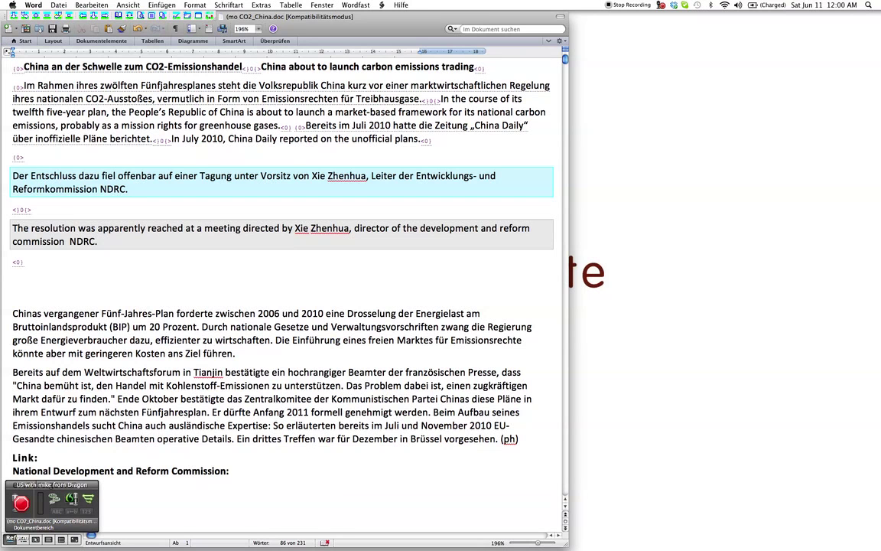
click(70, 241)
key(Left)
key(Right)
click(12, 262)
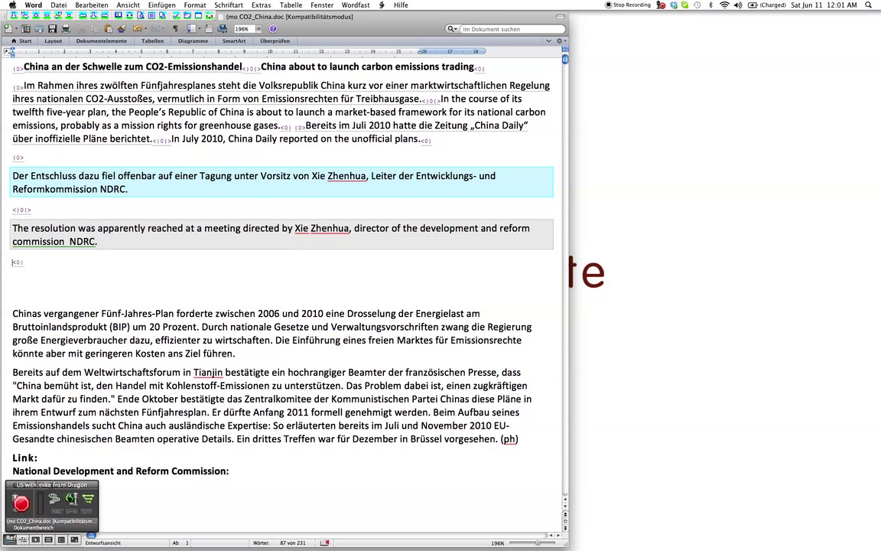